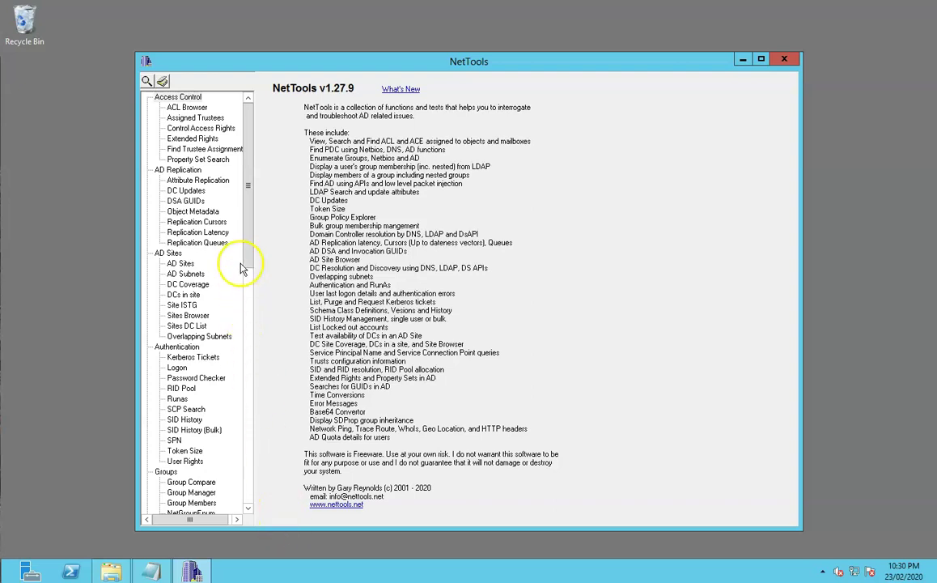
Open GPO Explorer in a maximized window and load the domain's containers and group policies
{"action": "left_click_drag", "start_coordinate": [253, 230], "coordinate": [243, 323]}
{"action": "left_click", "coordinate": [186, 294]}
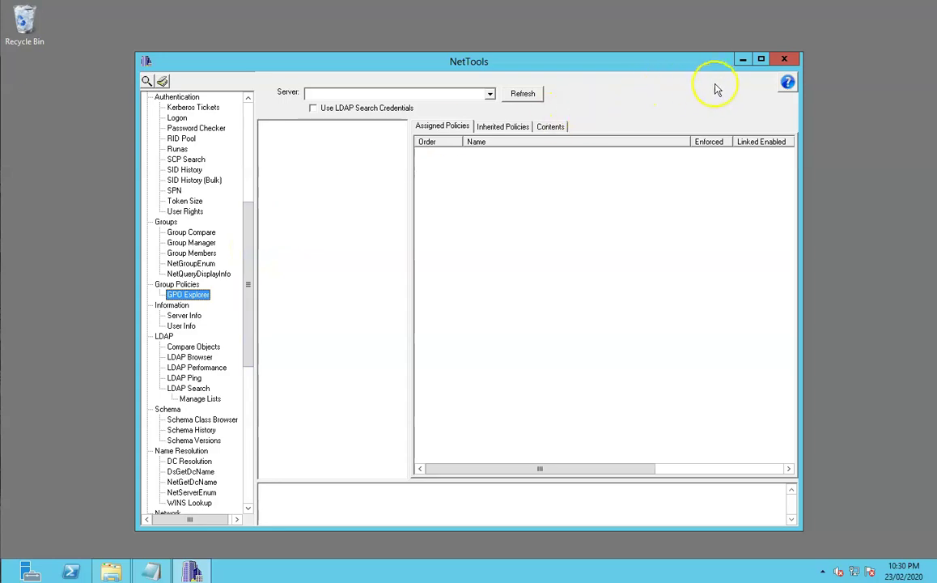
{"action": "left_click", "coordinate": [761, 59]}
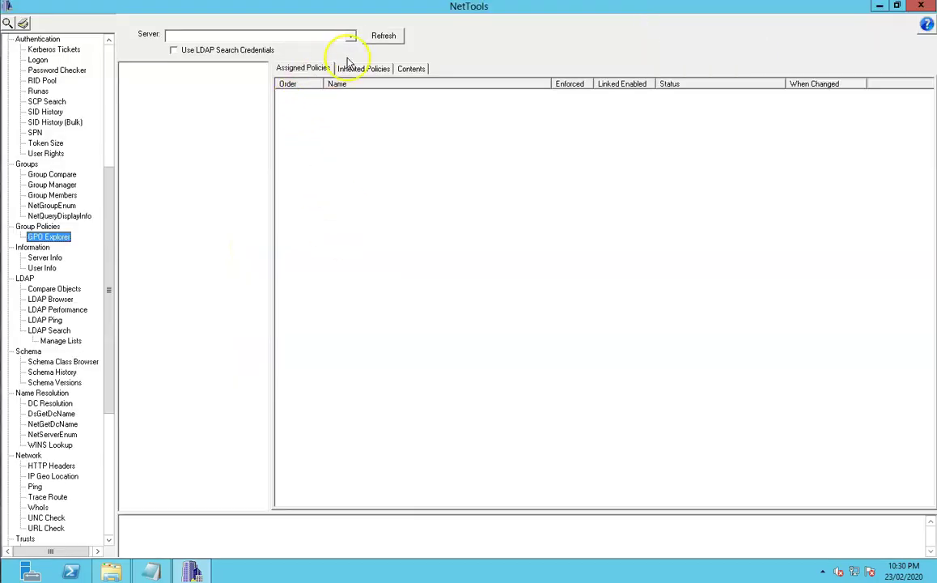
{"action": "left_click", "coordinate": [385, 37]}
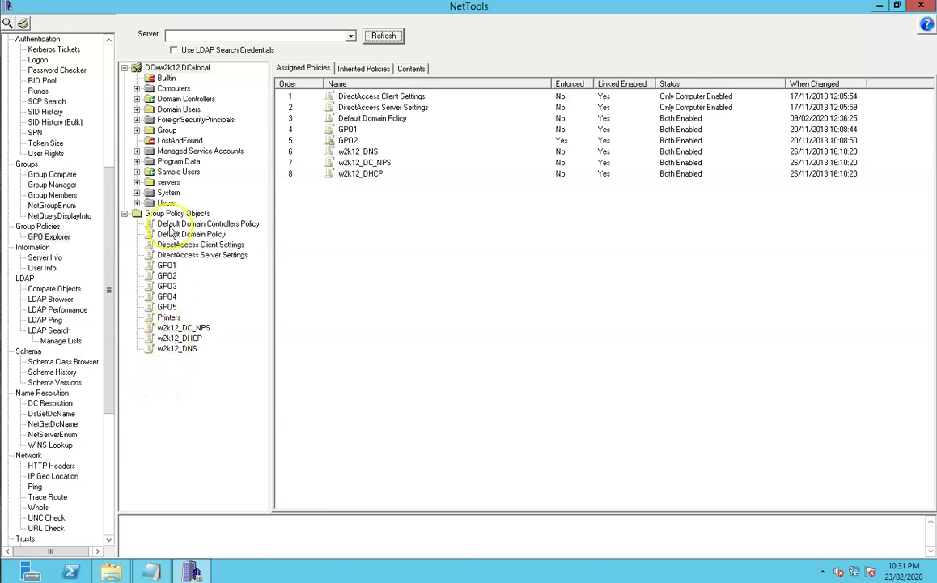
List all Group Policy Objects, and examine the Domain Controllers OU's assigned policies, inherited policies and contents
{"action": "left_click", "coordinate": [173, 215]}
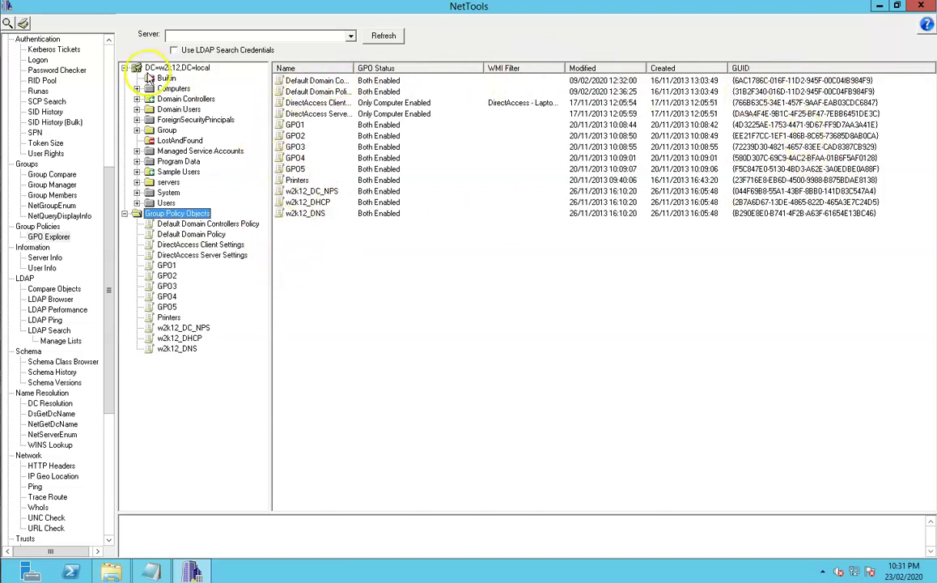
{"action": "left_click", "coordinate": [183, 99]}
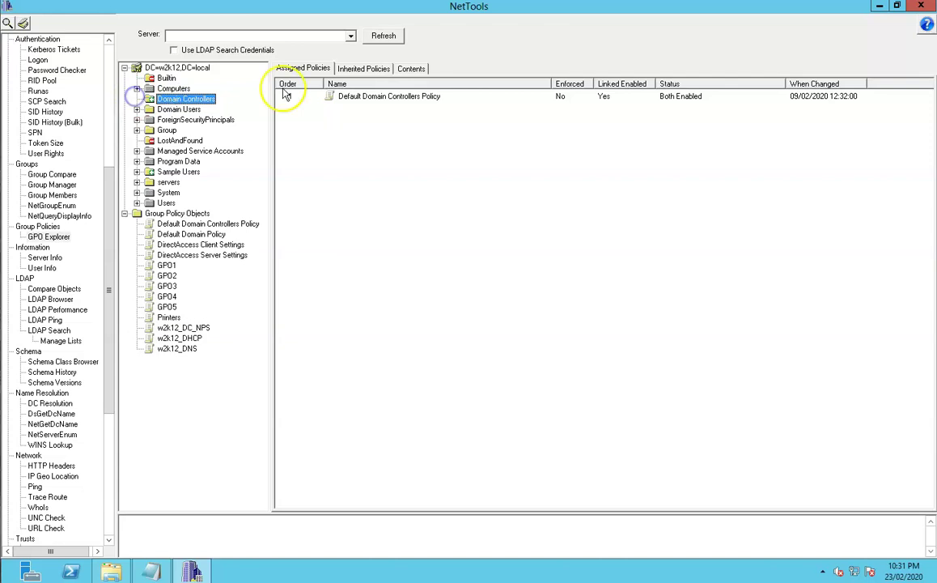
{"action": "left_click", "coordinate": [360, 69]}
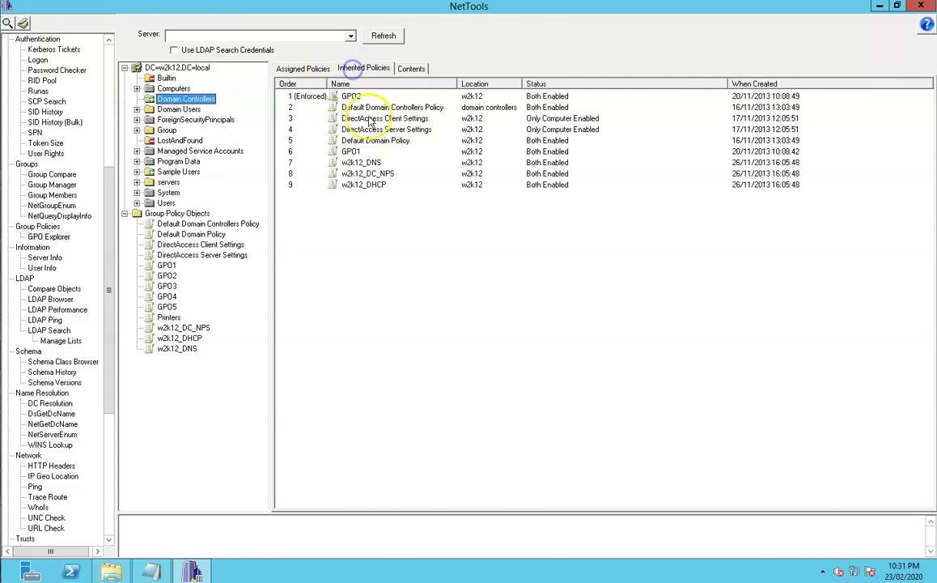
{"action": "left_click", "coordinate": [411, 70]}
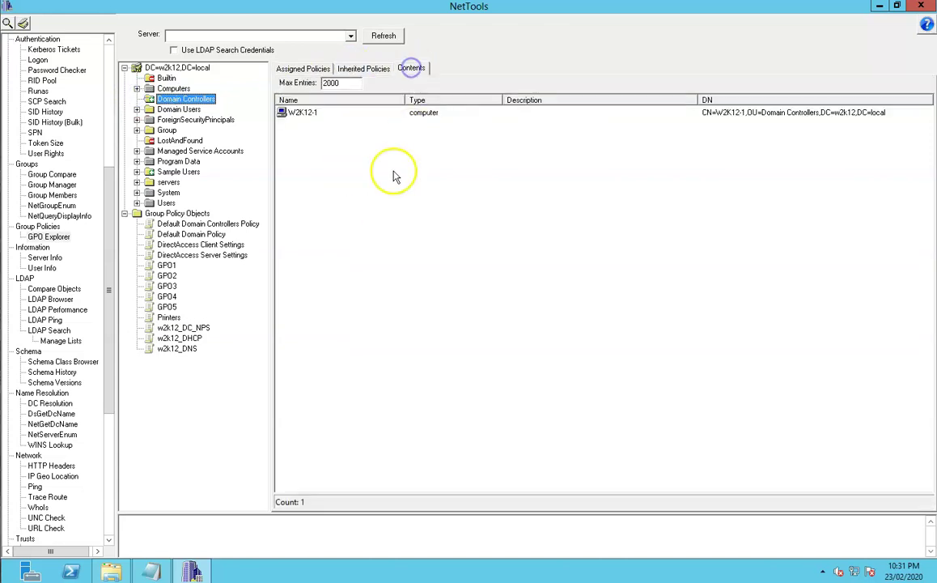
{"action": "left_click", "coordinate": [313, 115]}
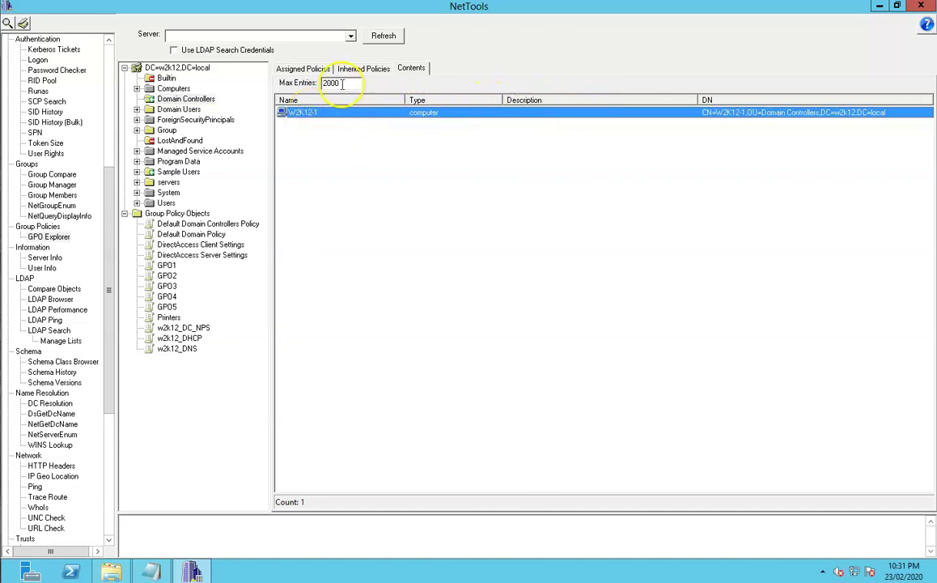
Compare the inherited policies of the Domain Controllers OU, the Sample Users OU and the domain root
{"action": "left_click", "coordinate": [324, 68]}
{"action": "left_click", "coordinate": [356, 68]}
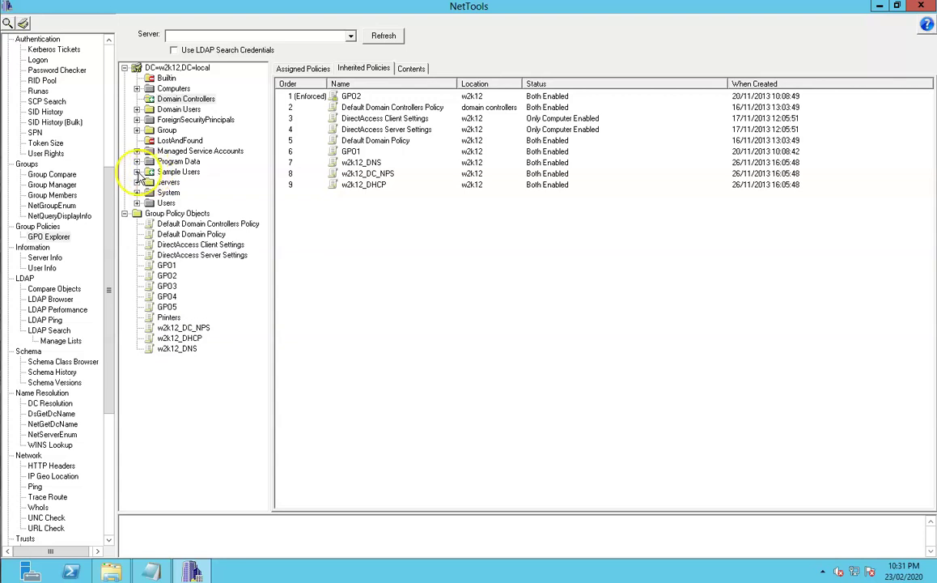
{"action": "left_click", "coordinate": [139, 172]}
{"action": "left_click", "coordinate": [171, 173]}
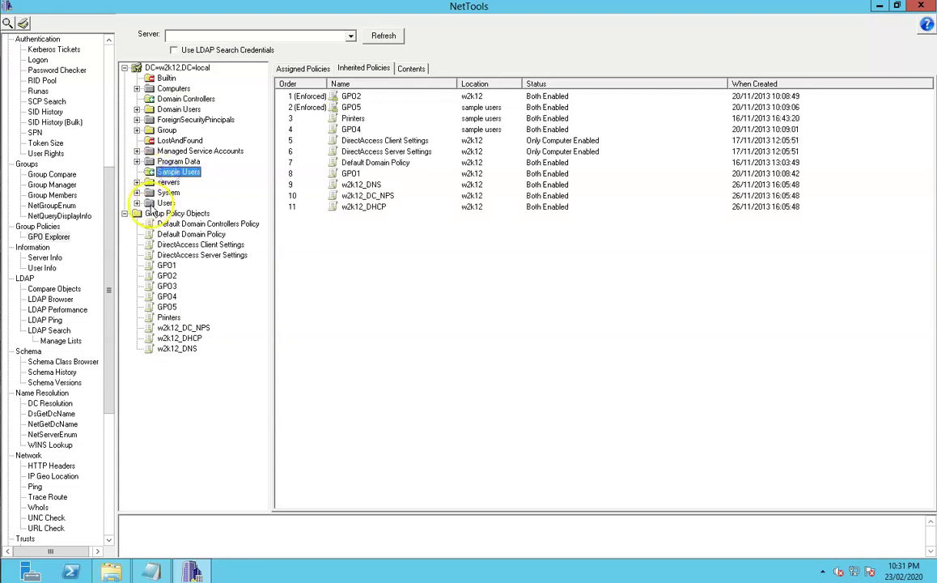
{"action": "left_click", "coordinate": [162, 68]}
{"action": "left_click", "coordinate": [167, 99]}
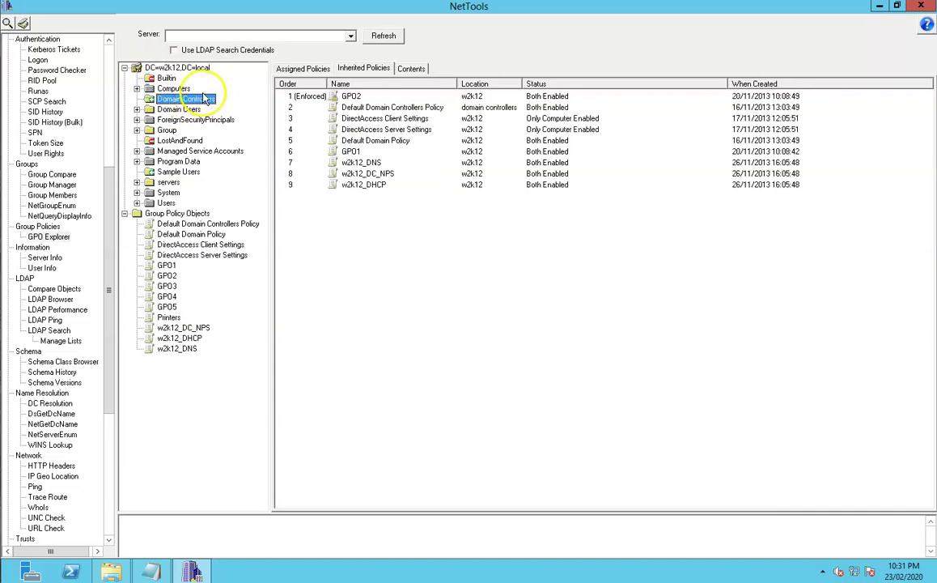
{"action": "left_click", "coordinate": [173, 174]}
{"action": "left_click", "coordinate": [137, 68]}
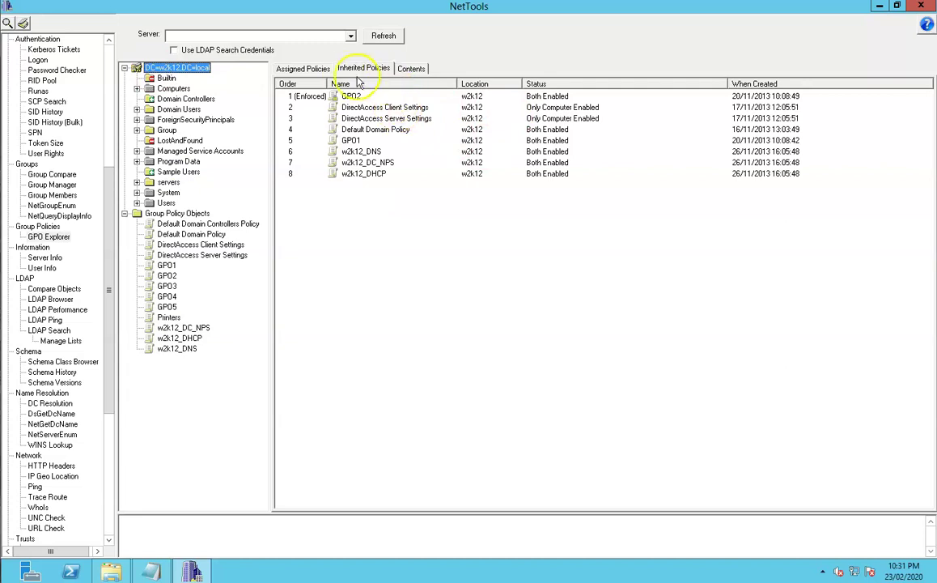
Review the policies assigned to the domain root, Domain Controllers and Sample Users, and show GPO4's general details
{"action": "left_click", "coordinate": [325, 69]}
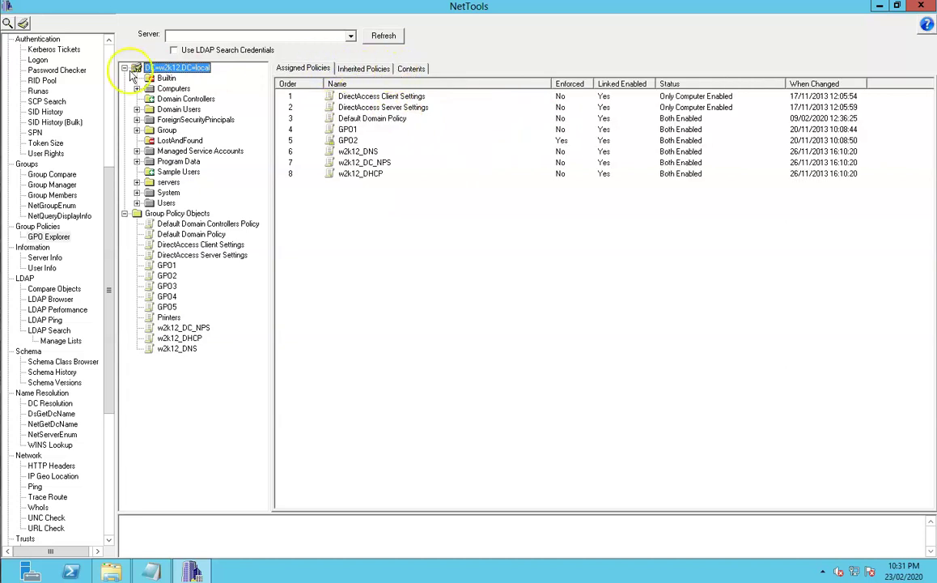
{"action": "left_click", "coordinate": [170, 99]}
{"action": "left_click", "coordinate": [174, 172]}
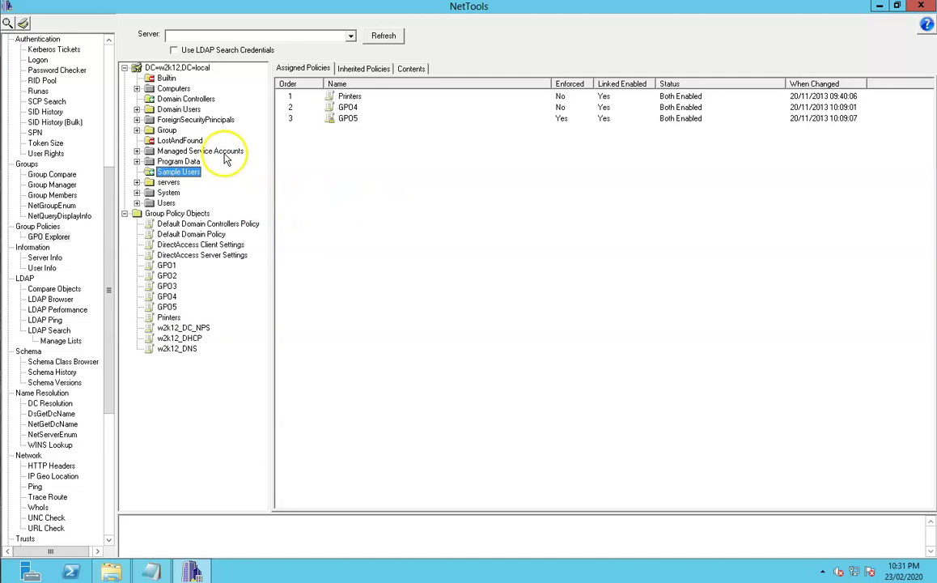
{"action": "left_click", "coordinate": [349, 108]}
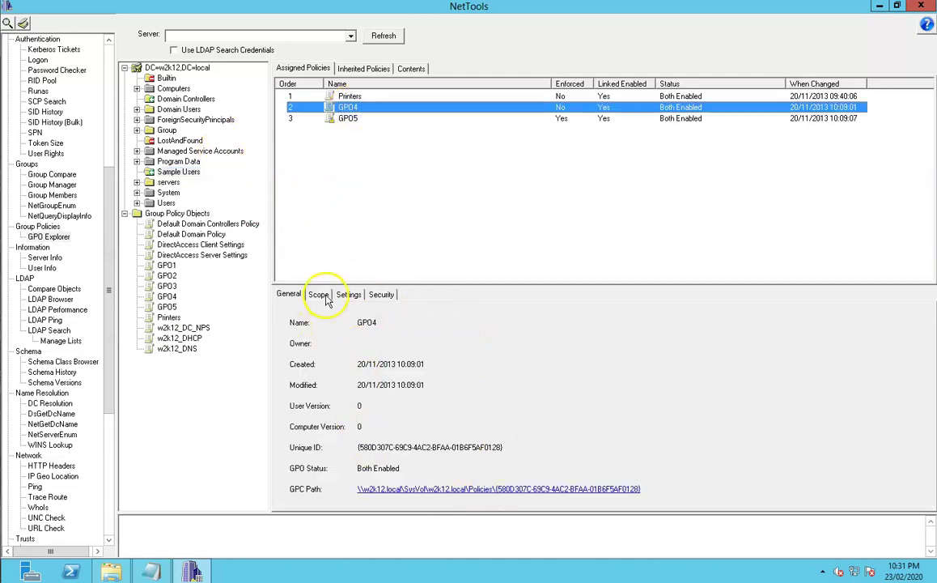
Examine the general details, scope, settings and security of GPO2
{"action": "left_click", "coordinate": [166, 276]}
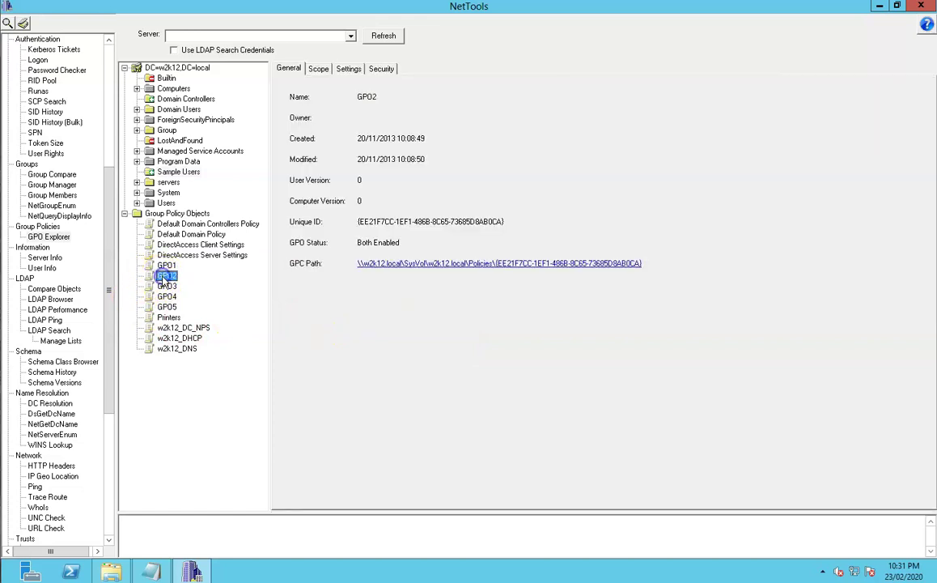
{"action": "left_click", "coordinate": [320, 70]}
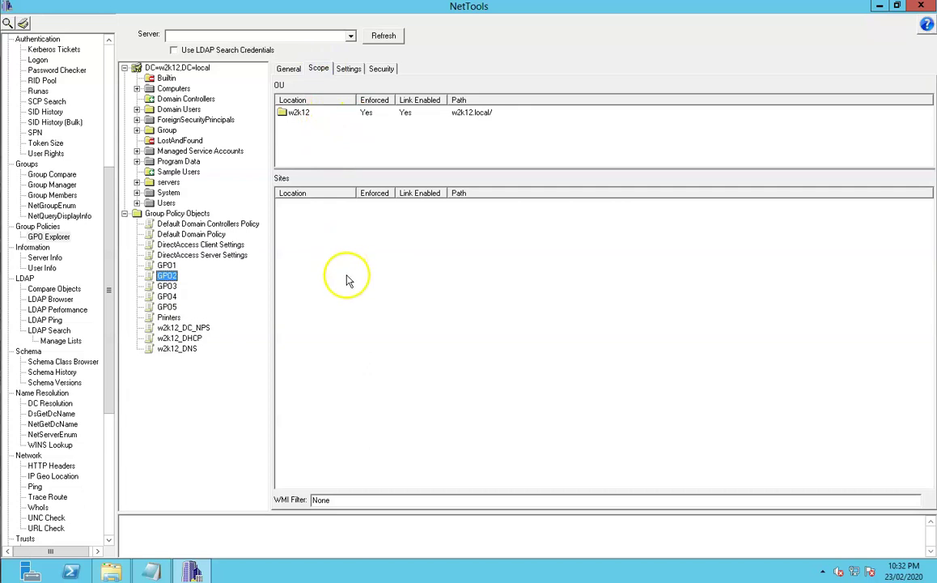
{"action": "left_click", "coordinate": [348, 69]}
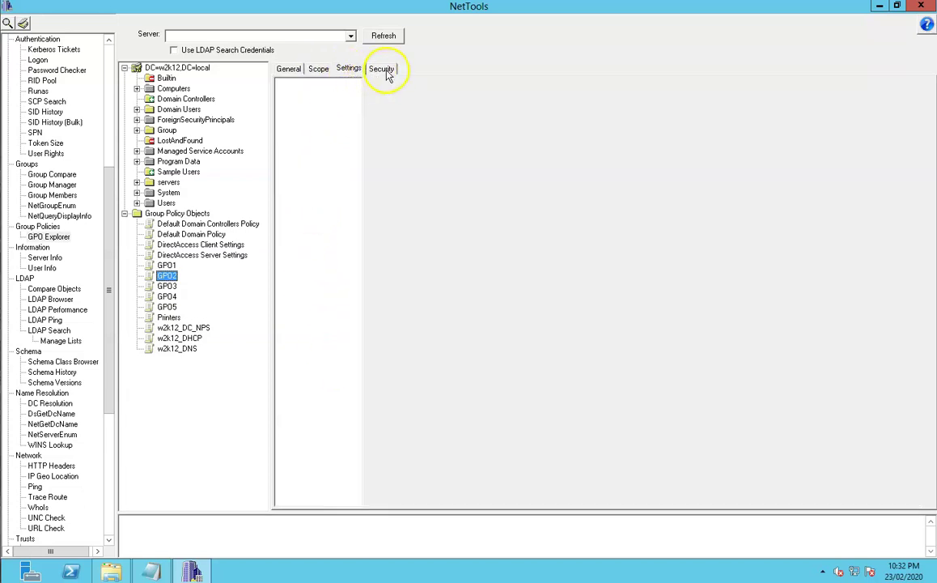
{"action": "left_click", "coordinate": [383, 70]}
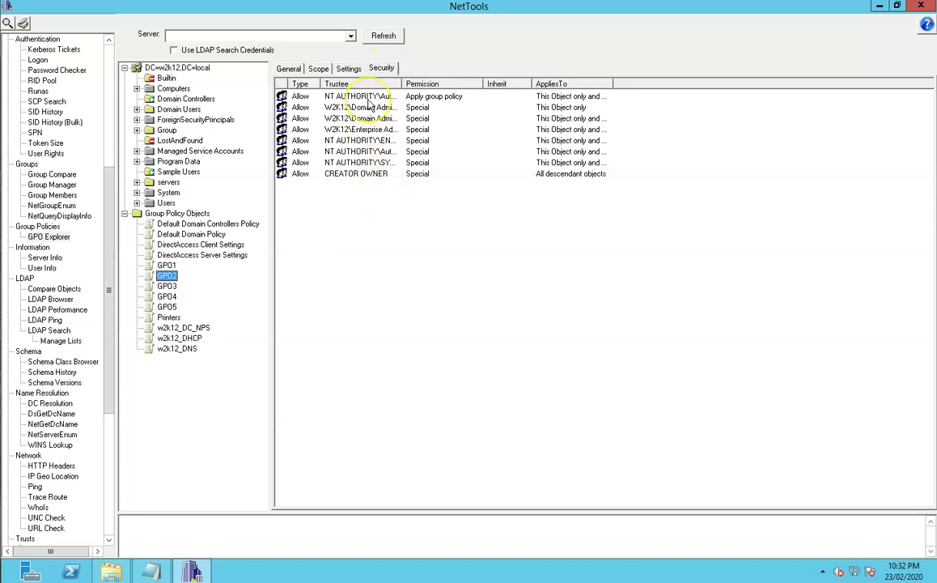
{"action": "left_click", "coordinate": [377, 318]}
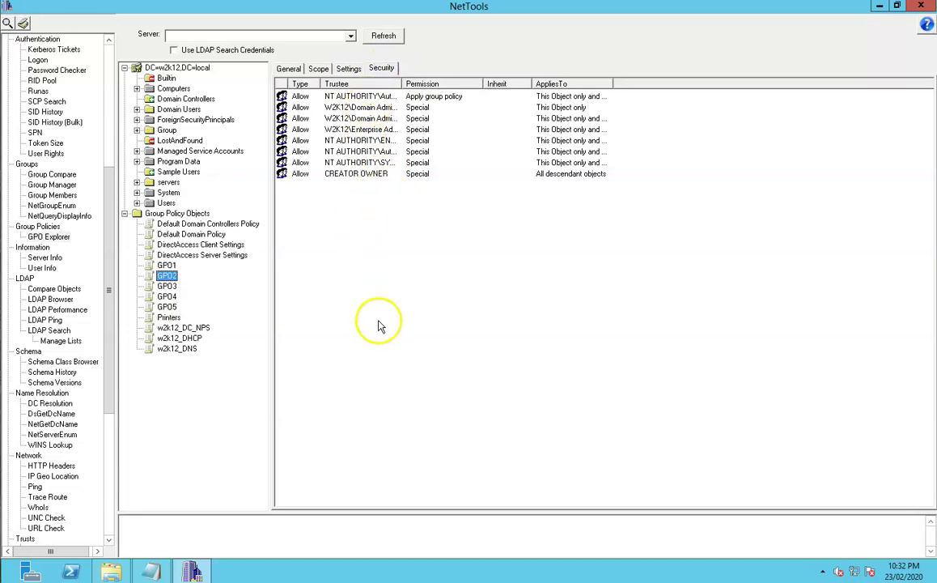
Check GPO1's settings, and browse the Default Domain Policy's registry settings under the EFS system certificates
{"action": "left_click", "coordinate": [166, 265]}
{"action": "left_click", "coordinate": [349, 70]}
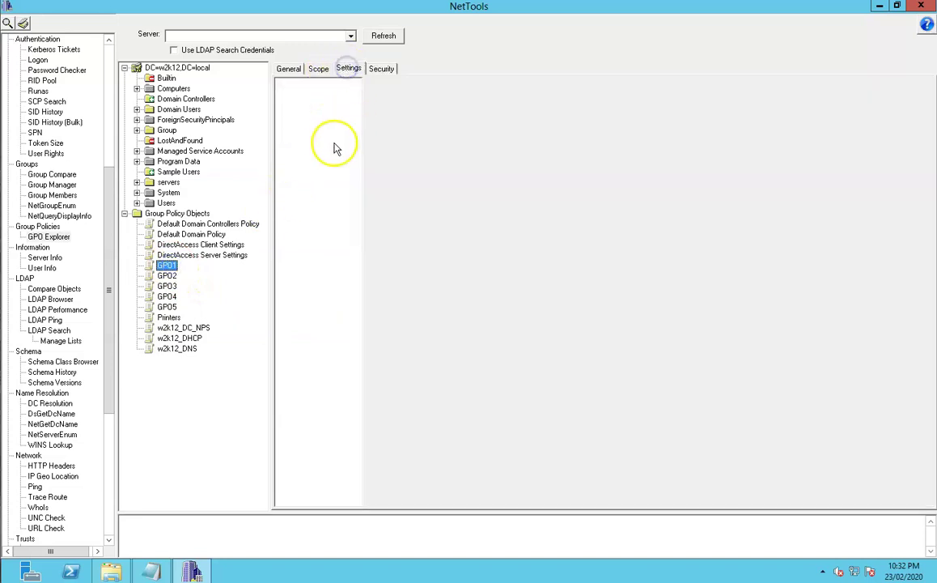
{"action": "left_click", "coordinate": [184, 235]}
{"action": "left_click", "coordinate": [324, 94]}
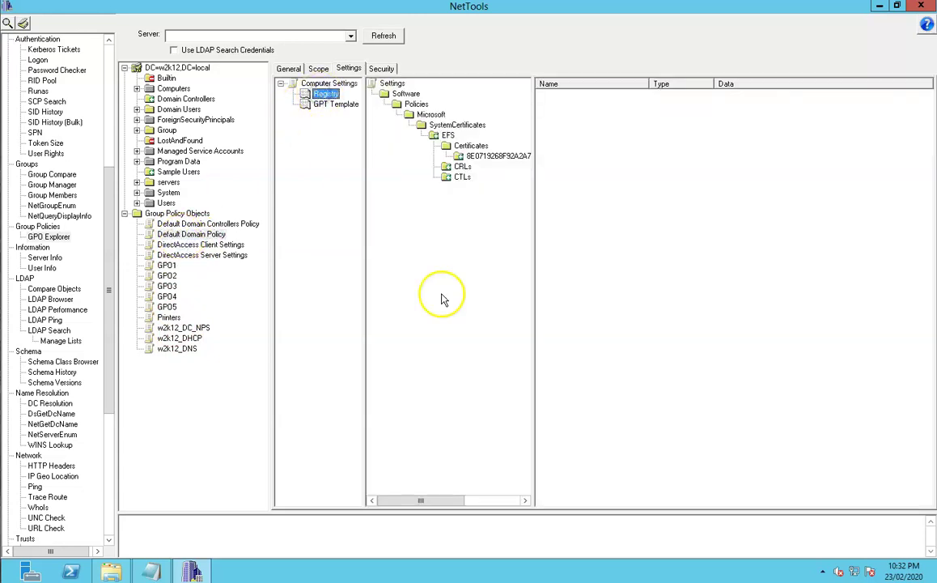
{"action": "left_click", "coordinate": [460, 178]}
{"action": "left_click", "coordinate": [476, 155]}
{"action": "left_click", "coordinate": [467, 146]}
{"action": "left_click", "coordinate": [327, 95]}
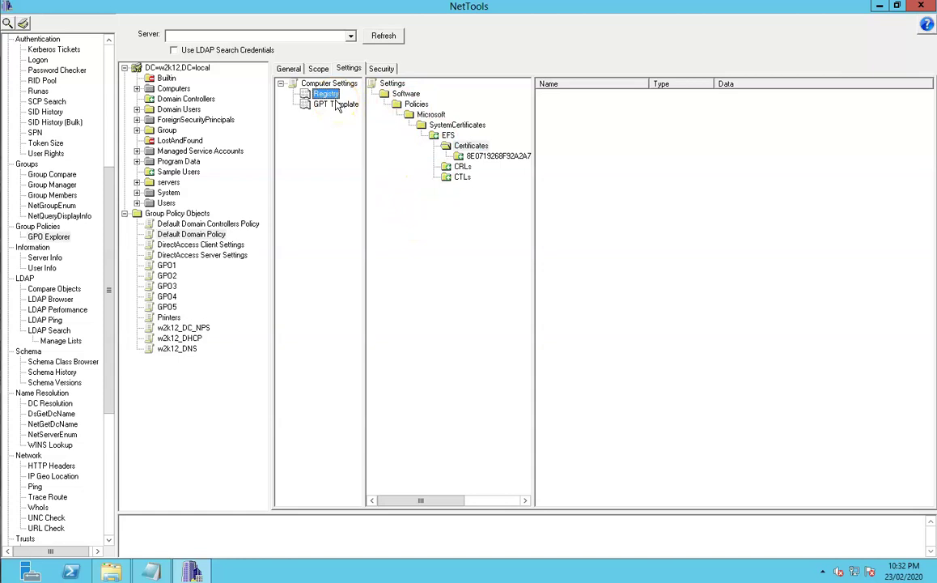
{"action": "left_click", "coordinate": [461, 176]}
Inspect the Kerberos proxy server and Parameters registry values in the DirectAccess Client Settings policy
{"action": "left_click", "coordinate": [182, 244]}
{"action": "left_click", "coordinate": [315, 95]}
{"action": "left_click_drag", "start_coordinate": [531, 364], "coordinate": [512, 136]}
{"action": "left_click", "coordinate": [502, 178]}
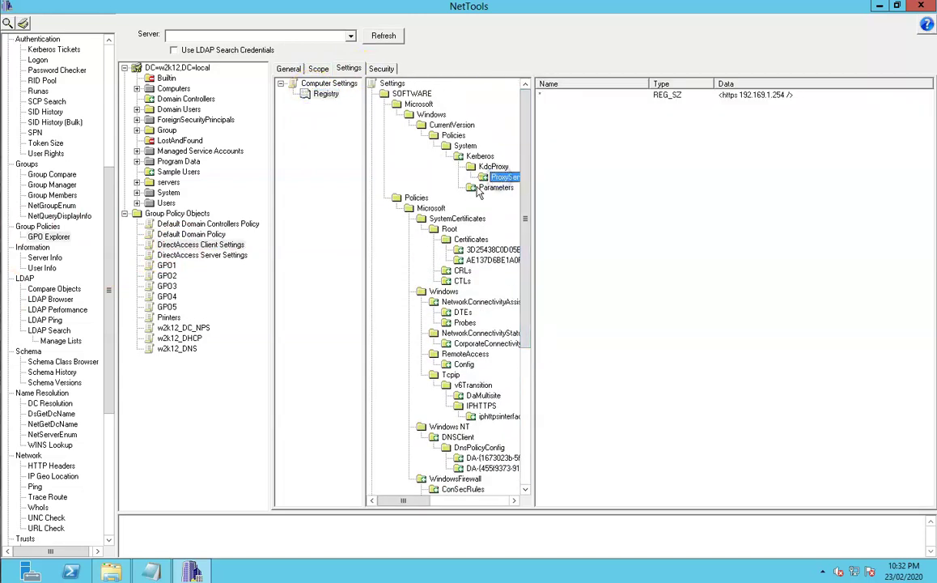
{"action": "left_click", "coordinate": [502, 188]}
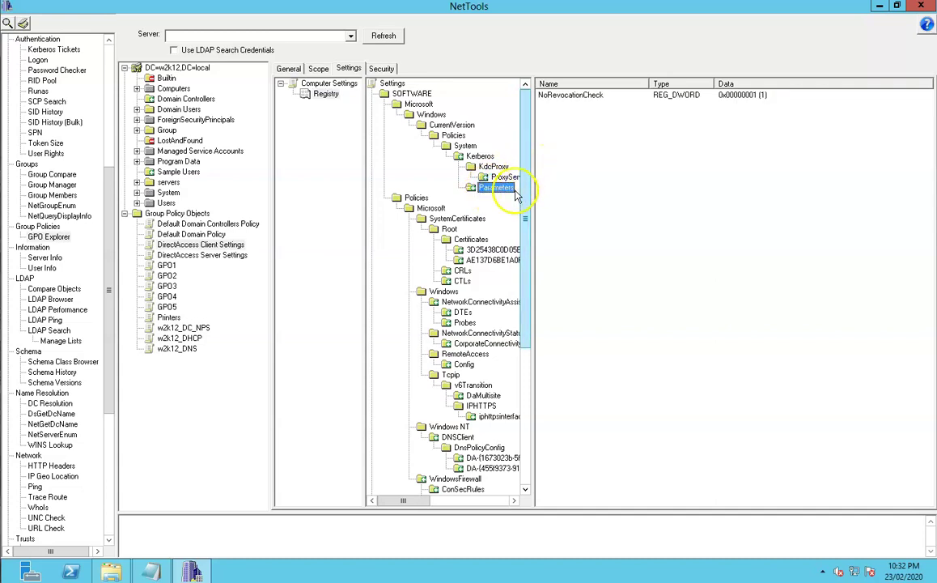
{"action": "left_click", "coordinate": [501, 178]}
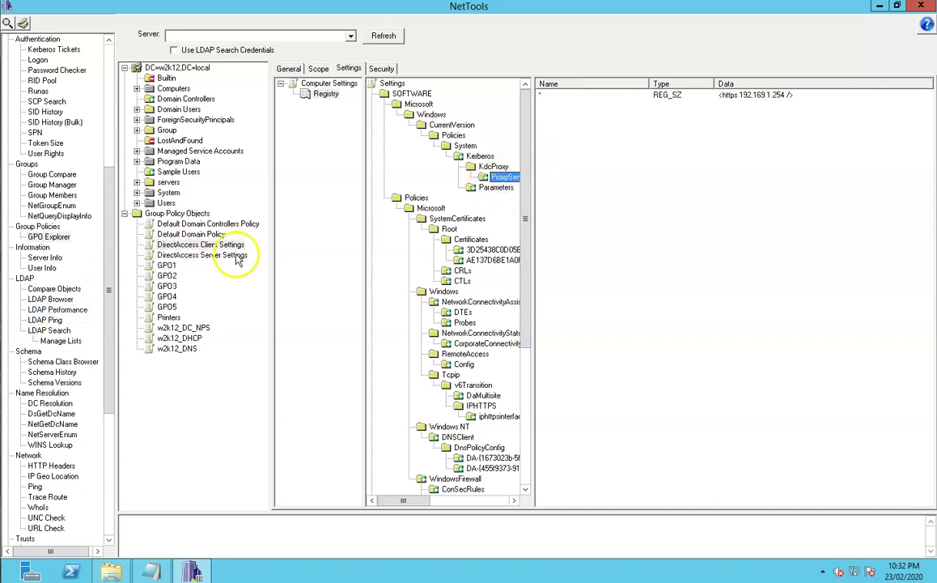
{"action": "left_click", "coordinate": [504, 187]}
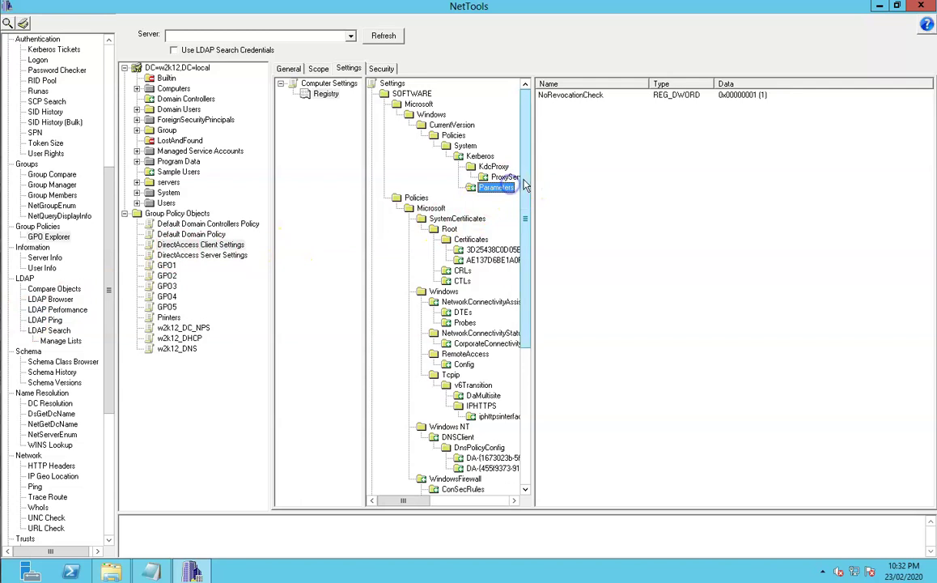
View the policy's registry values for RemoteAccess Config, IPHTTPS and DaMultisite
{"action": "left_click_drag", "start_coordinate": [525, 185], "coordinate": [525, 243]}
{"action": "left_click", "coordinate": [464, 272]}
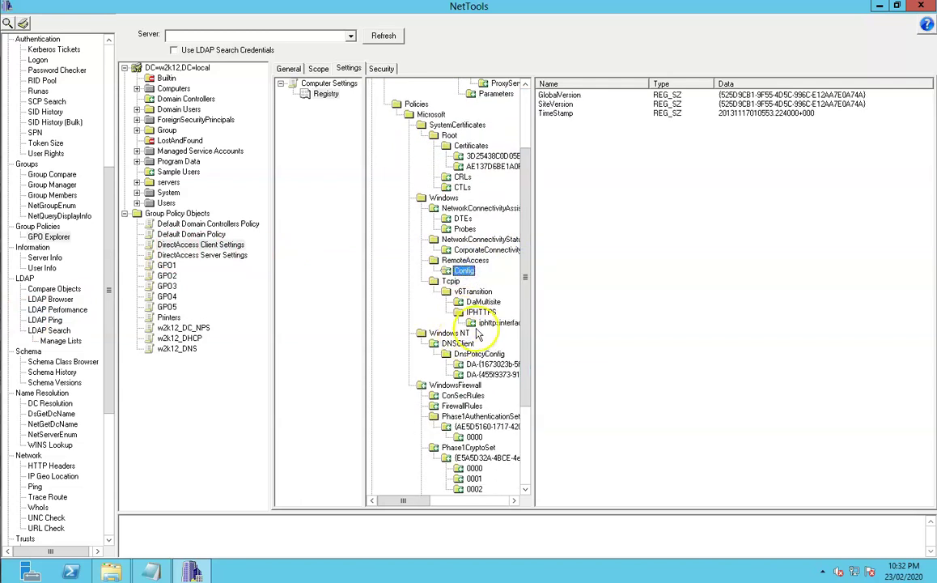
{"action": "left_click", "coordinate": [480, 313]}
{"action": "left_click", "coordinate": [486, 302]}
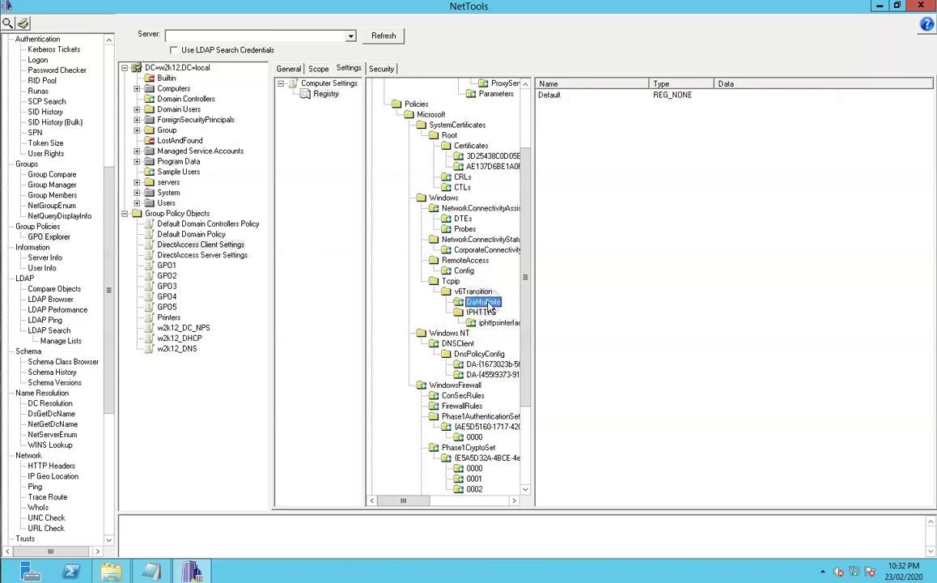
Examine the policy's registry values for LanmanWorkstation Parameters and the WindowsFirewall Phase 1 and Phase 2 sets
{"action": "left_click_drag", "start_coordinate": [523, 245], "coordinate": [534, 393]}
{"action": "left_click", "coordinate": [458, 490]}
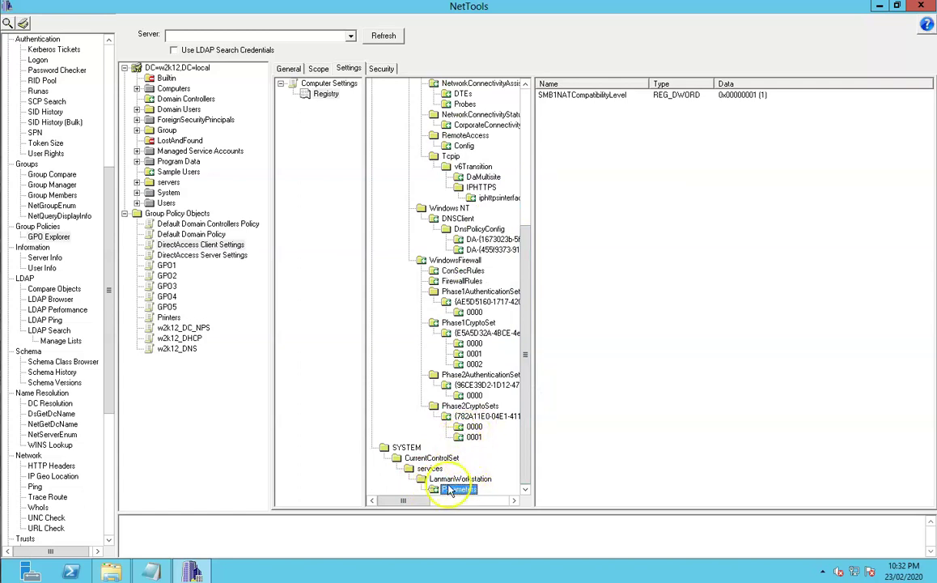
{"action": "left_click", "coordinate": [474, 437]}
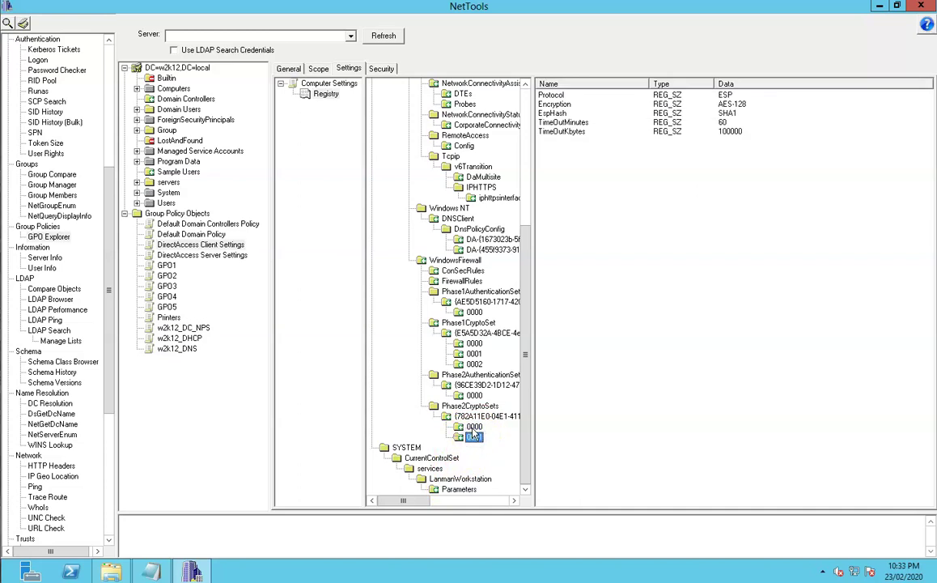
{"action": "left_click", "coordinate": [469, 416]}
{"action": "left_click", "coordinate": [473, 395]}
{"action": "left_click", "coordinate": [470, 385]}
{"action": "left_click", "coordinate": [474, 364]}
{"action": "left_click", "coordinate": [474, 343]}
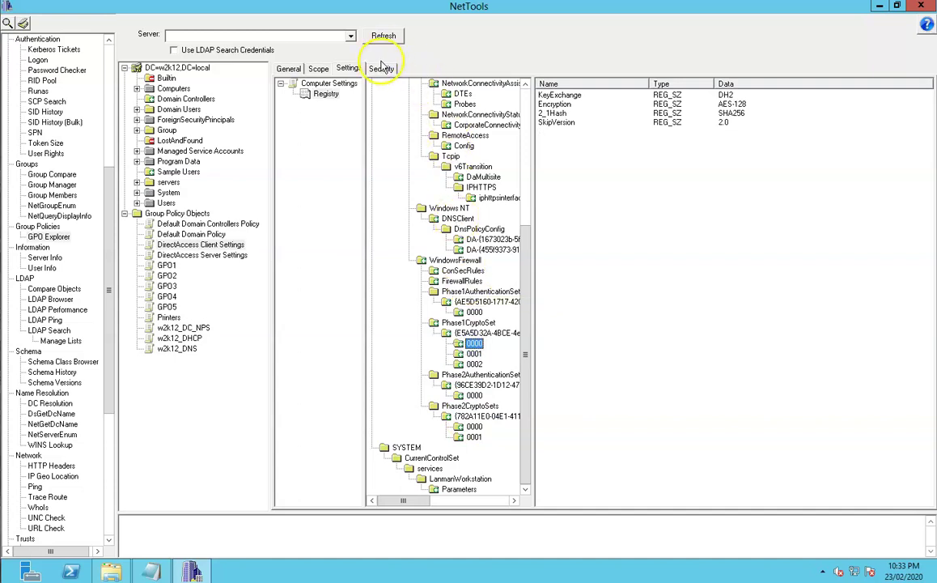
Check the Apply group policy permission in the DirectAccess Client Settings policy's security, and display the policy object's directory attributes
{"action": "left_click", "coordinate": [382, 68]}
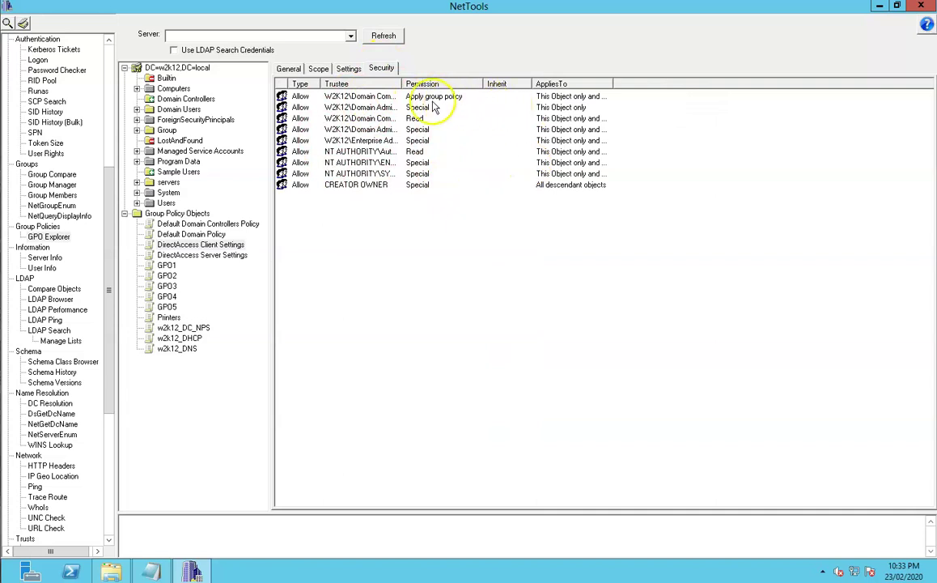
{"action": "left_click", "coordinate": [391, 96]}
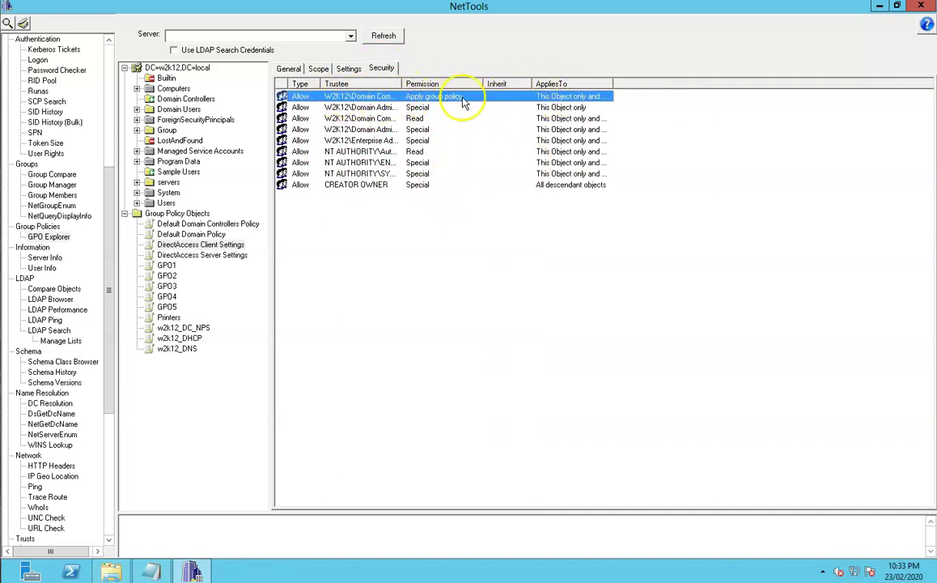
{"action": "left_click", "coordinate": [190, 245]}
{"action": "right_click", "coordinate": [207, 247]}
{"action": "left_click", "coordinate": [244, 286]}
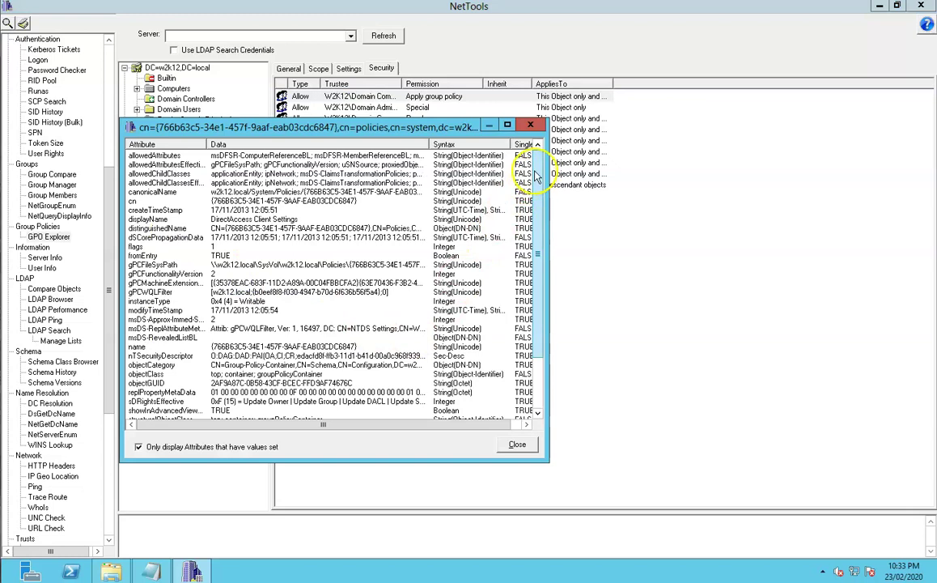
Review the DirectAccess Client Settings object's directory attributes and close the attribute list
{"action": "left_click_drag", "start_coordinate": [540, 199], "coordinate": [519, 138]}
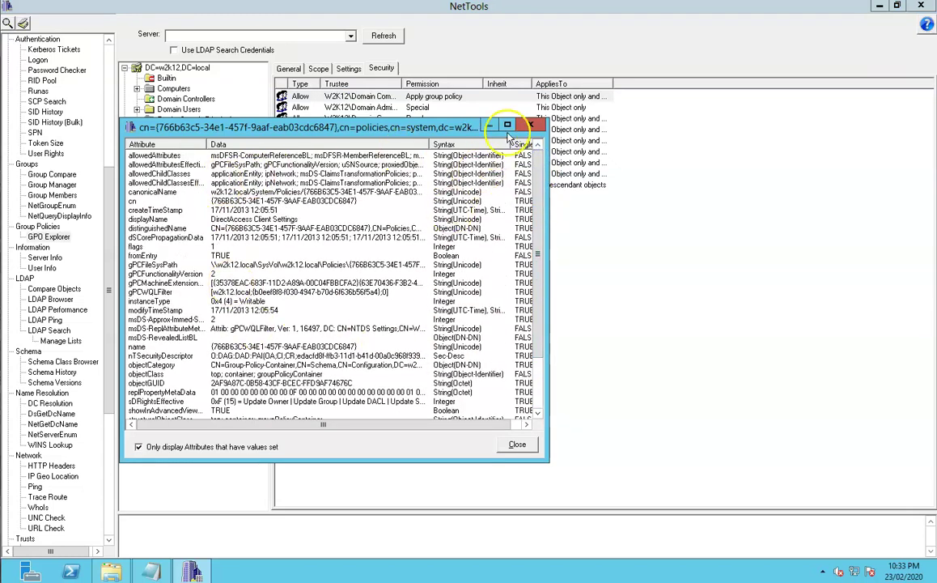
{"action": "left_click", "coordinate": [533, 127]}
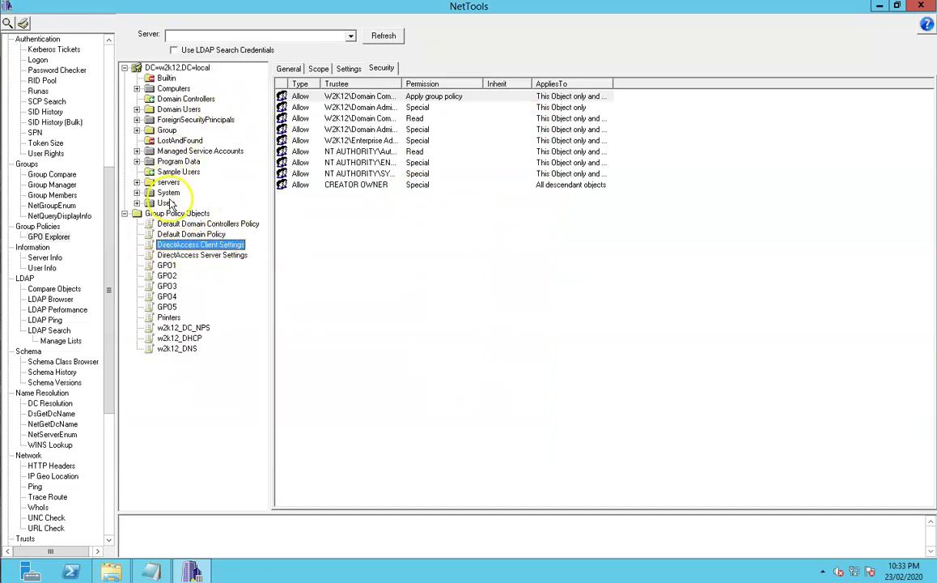
Review the general, scope, settings and security details of the Printers policy assigned to Sample Users, and view its GPC Path folder
{"action": "left_click", "coordinate": [162, 172]}
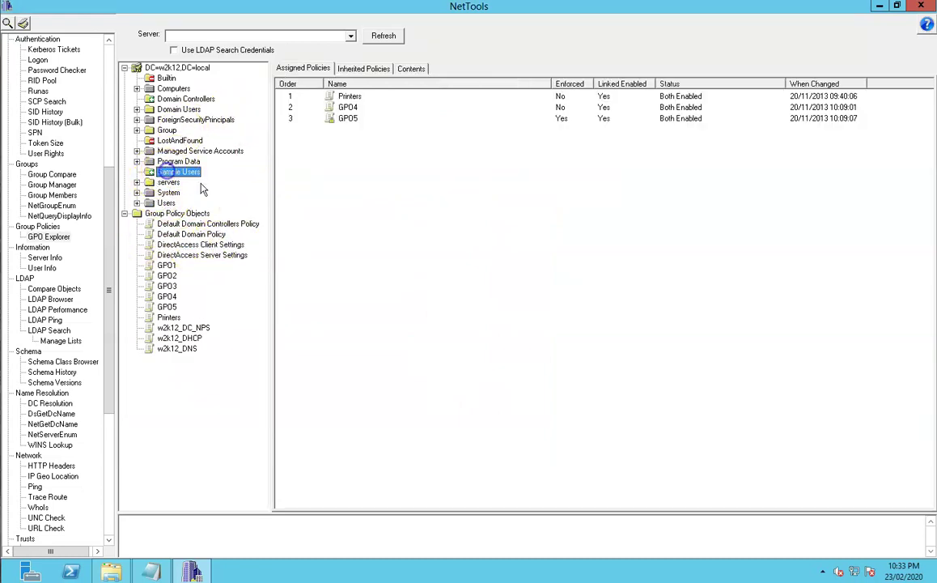
{"action": "left_click", "coordinate": [340, 97]}
{"action": "left_click", "coordinate": [289, 294]}
{"action": "left_click", "coordinate": [316, 294]}
{"action": "left_click", "coordinate": [348, 295]}
{"action": "left_click", "coordinate": [381, 295]}
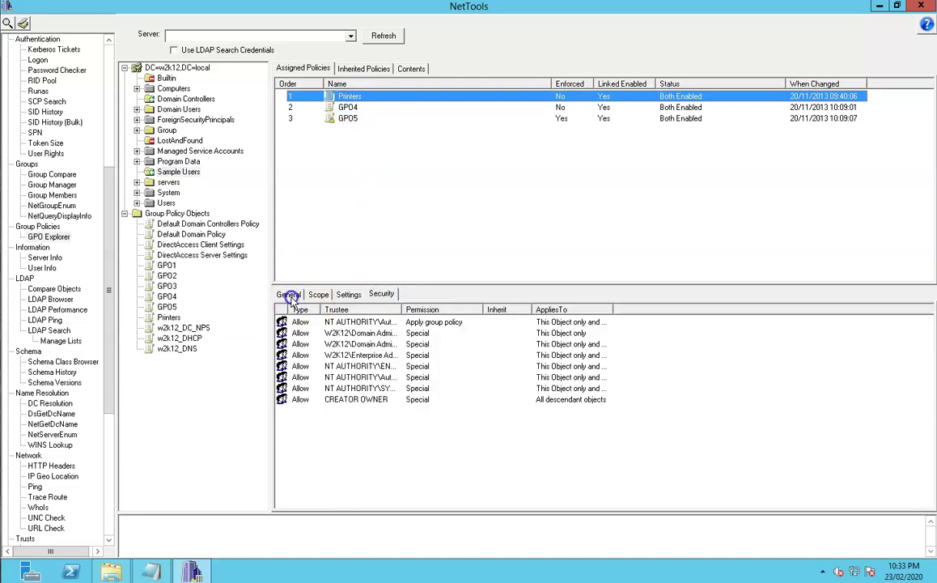
{"action": "left_click", "coordinate": [289, 295]}
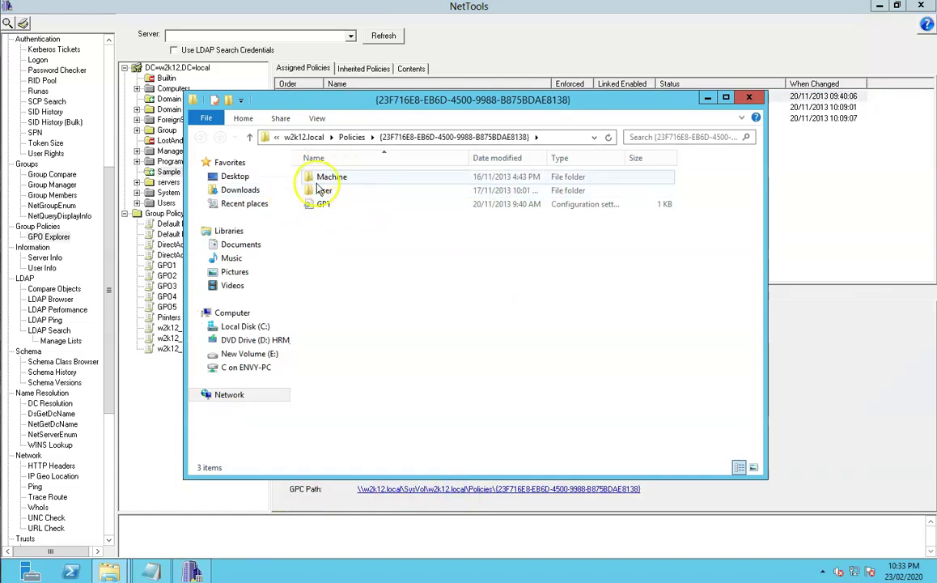
{"action": "left_click", "coordinate": [750, 98]}
Open the Default Domain Policy for editing in the Group Policy Management Editor
{"action": "left_click", "coordinate": [166, 240]}
{"action": "left_click", "coordinate": [186, 235]}
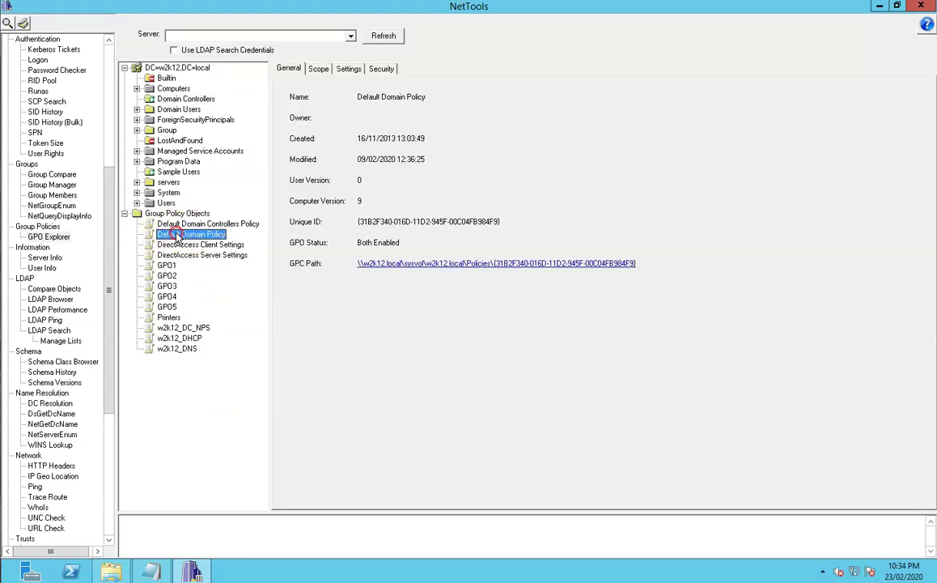
{"action": "right_click", "coordinate": [178, 235]}
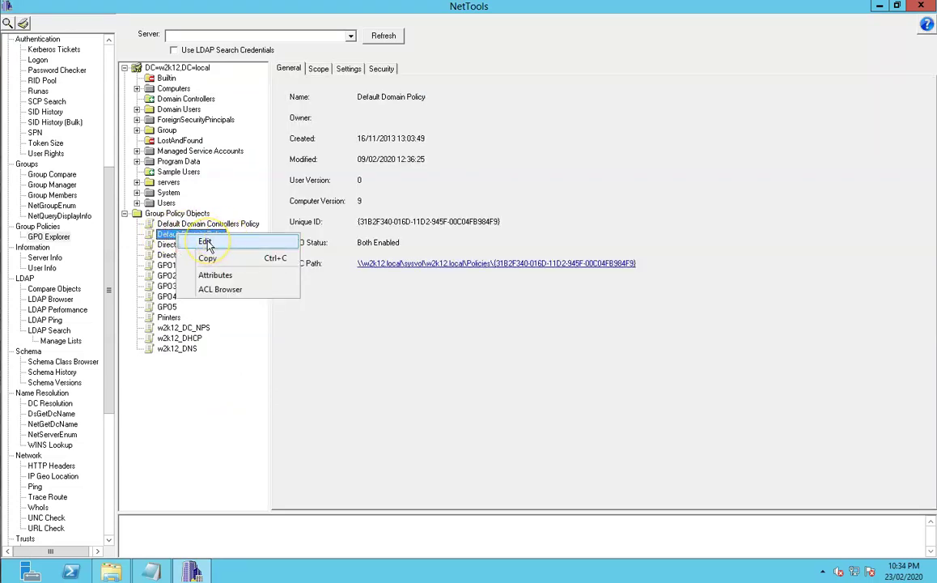
{"action": "left_click", "coordinate": [205, 242]}
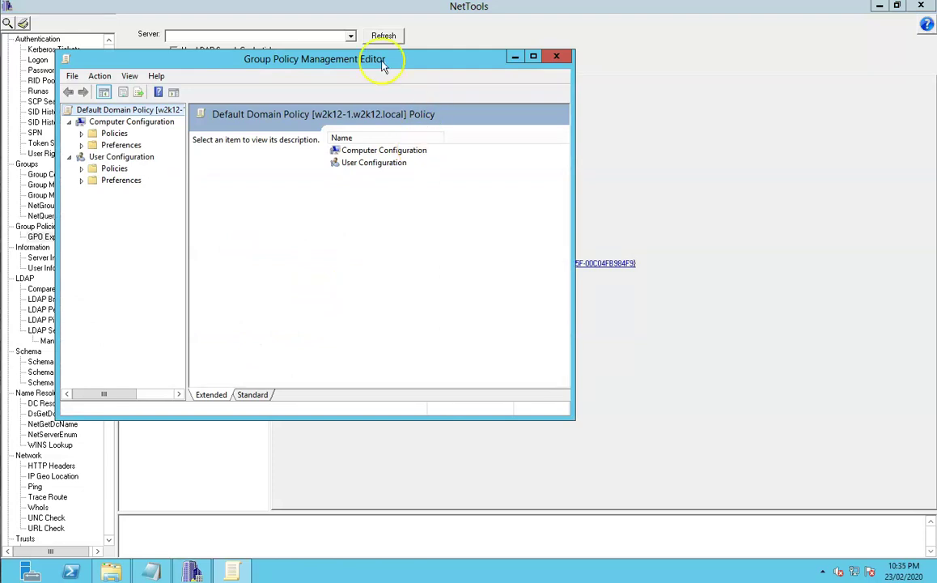
Display the Windows Settings under Computer Configuration policies in the Default Domain Policy
{"action": "left_click_drag", "start_coordinate": [257, 65], "coordinate": [359, 102]}
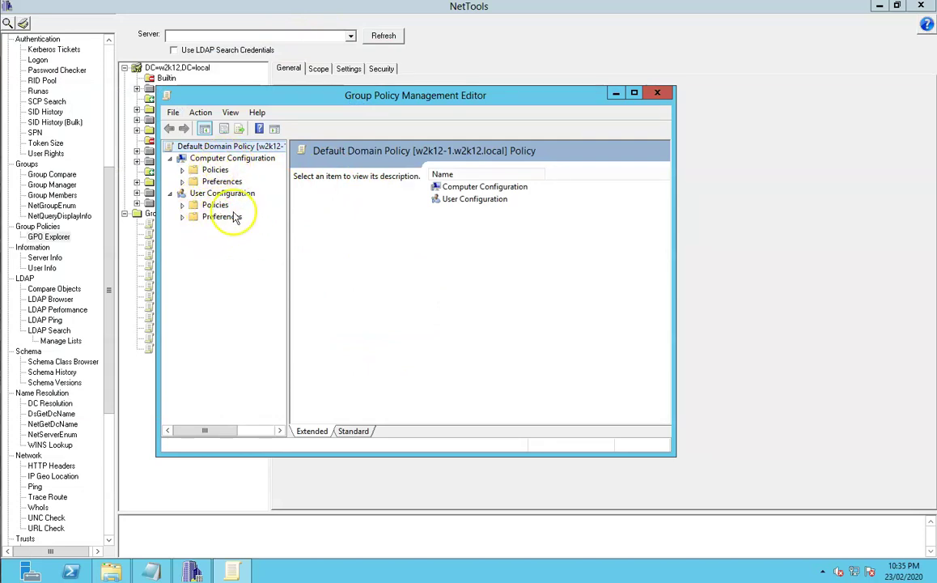
{"action": "left_click", "coordinate": [182, 170]}
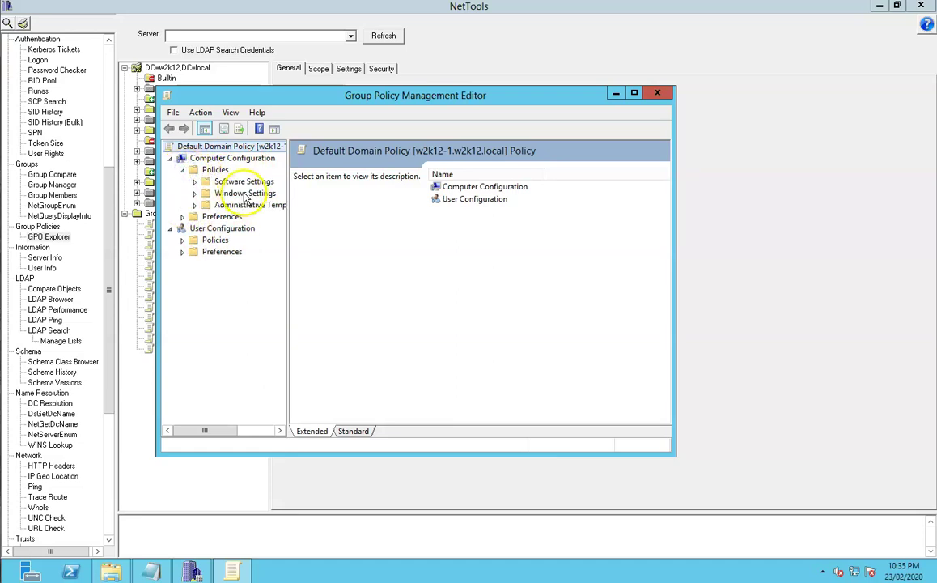
{"action": "left_click", "coordinate": [231, 193]}
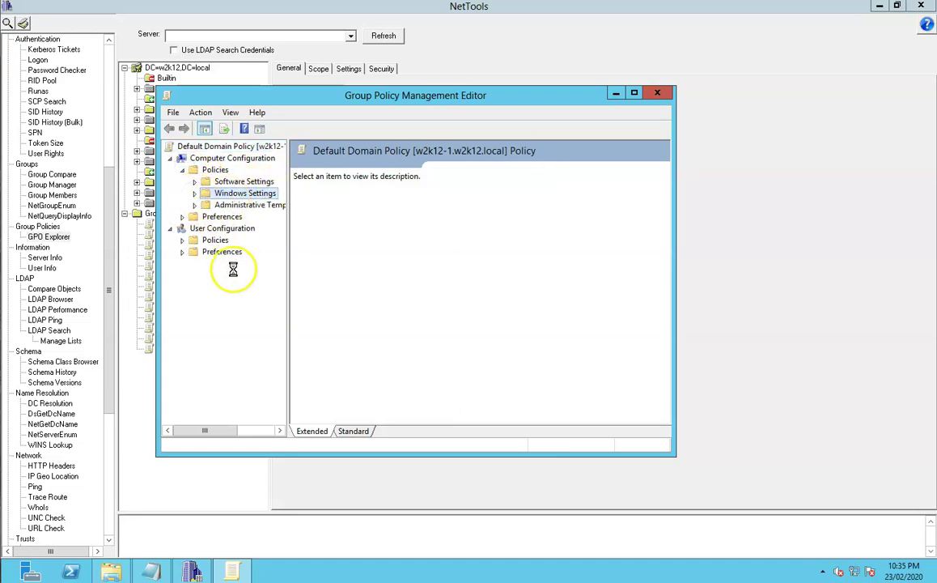